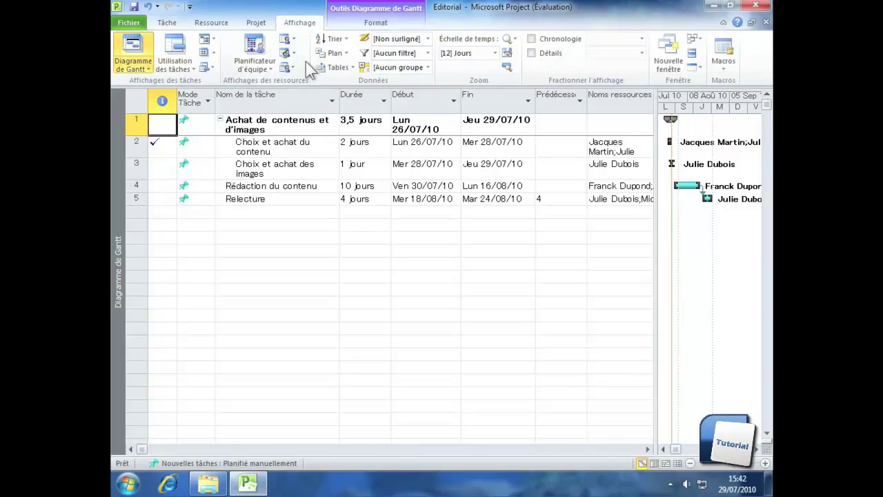
# Display the task sheet with the Coût table and switch it to the Suivi table.
pyautogui.click(345, 67)
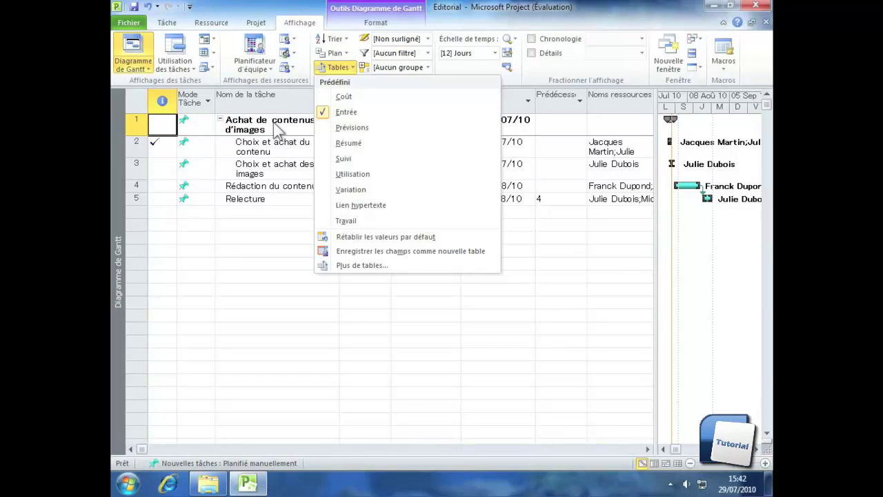
pyautogui.click(344, 97)
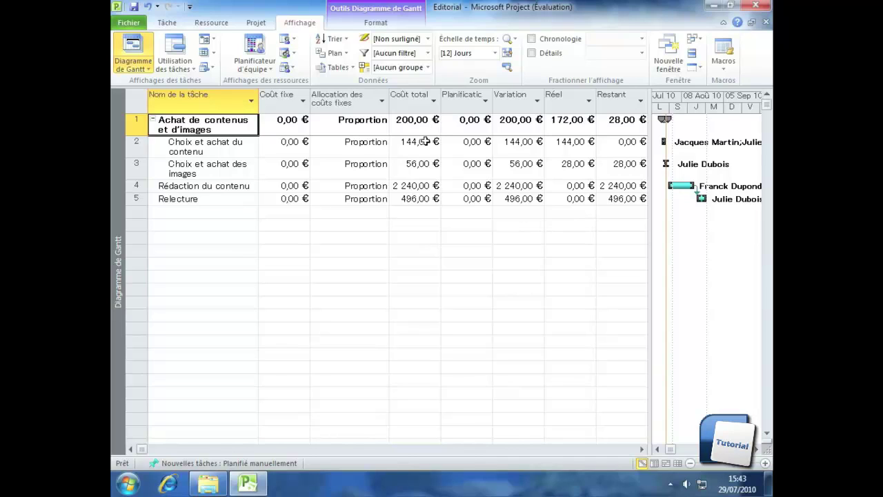
pyautogui.click(338, 67)
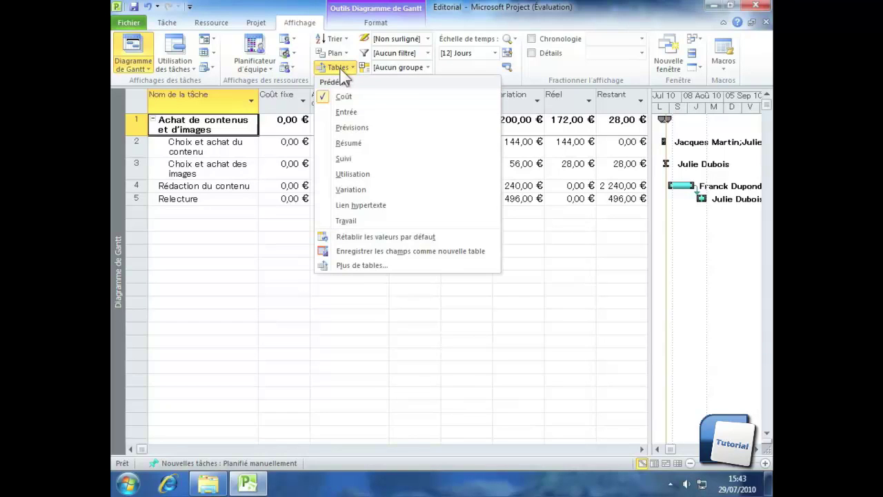
pyautogui.click(343, 159)
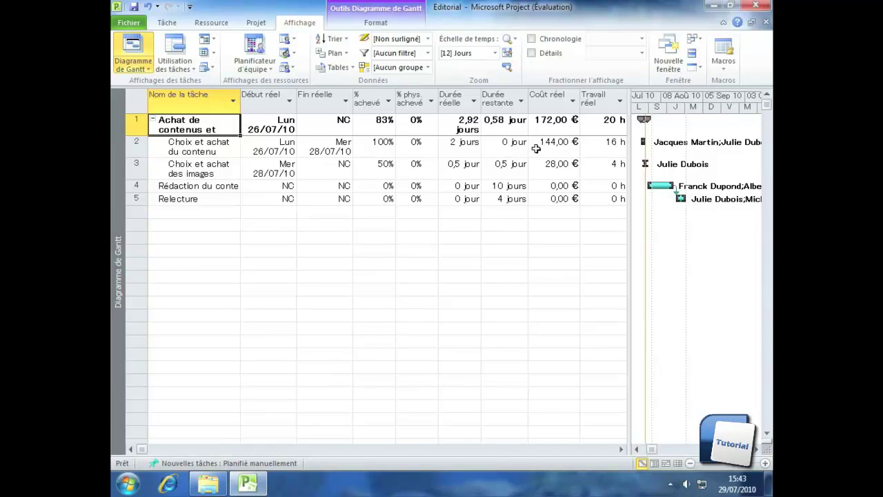
# Apply the Travail task table from the complete list of available tables.
pyautogui.click(333, 66)
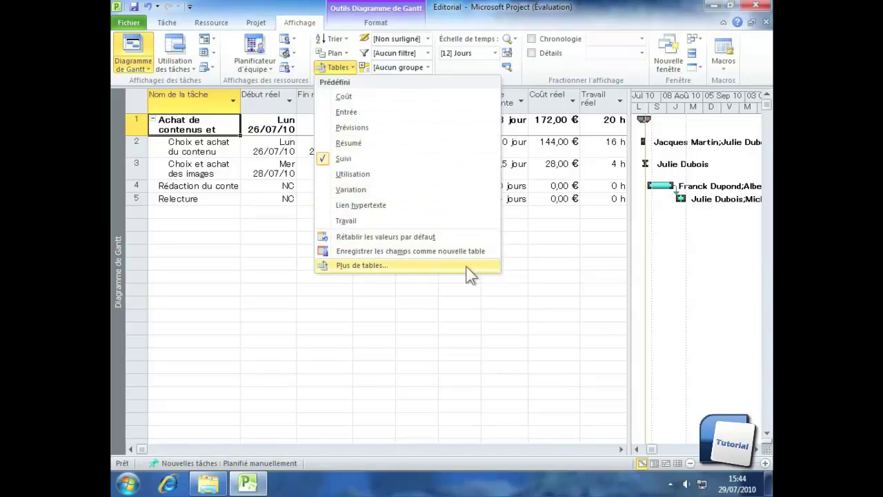
pyautogui.click(436, 268)
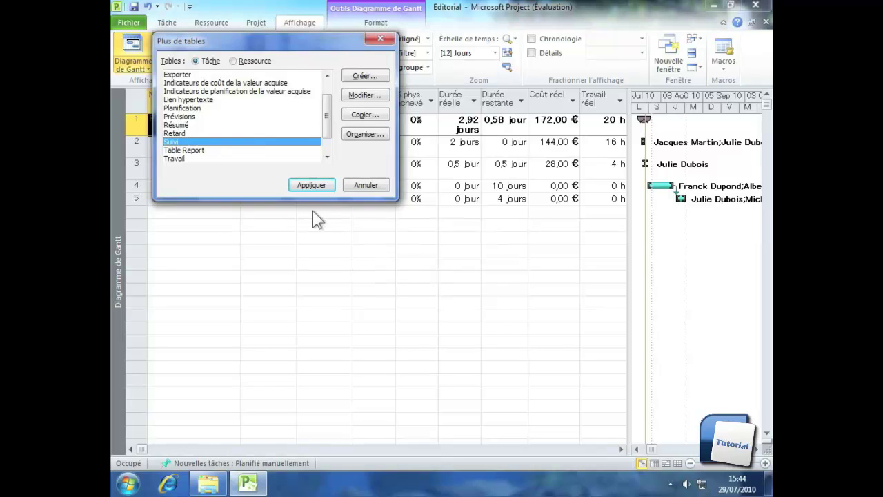
pyautogui.click(176, 158)
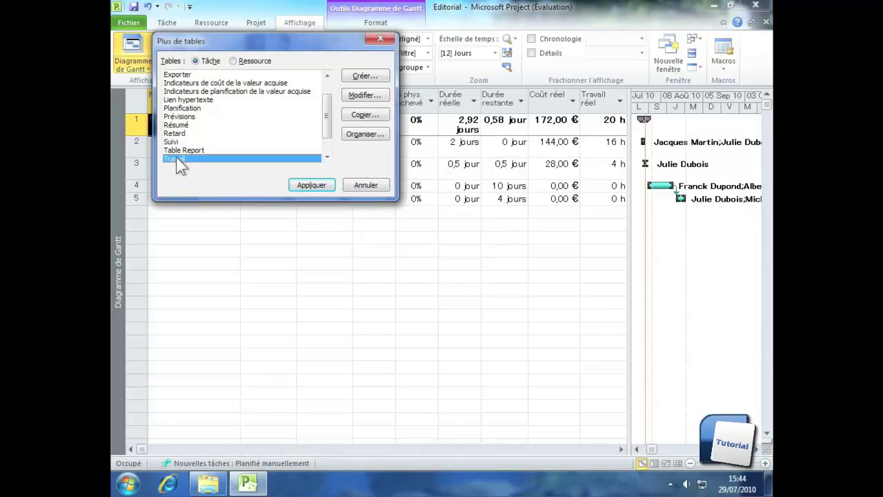
pyautogui.click(316, 185)
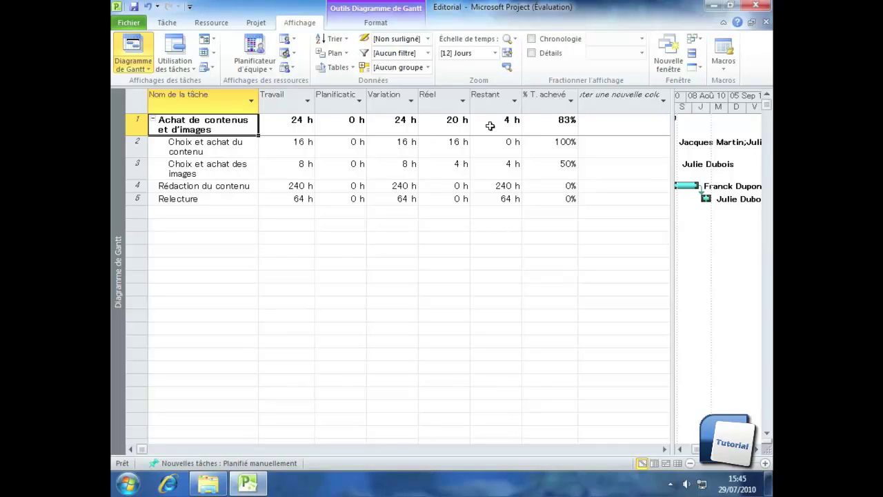
# Return to the Entrée table and insert a % achevé column before the Durée column.
pyautogui.click(340, 69)
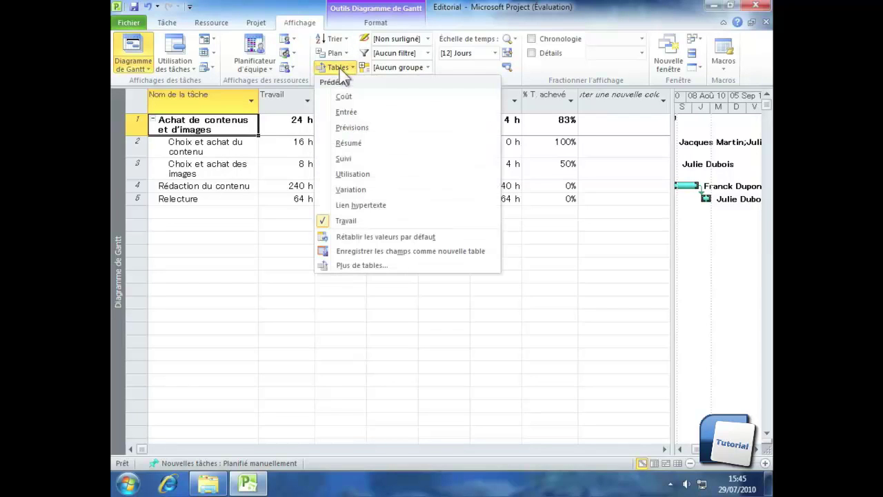
pyautogui.click(355, 113)
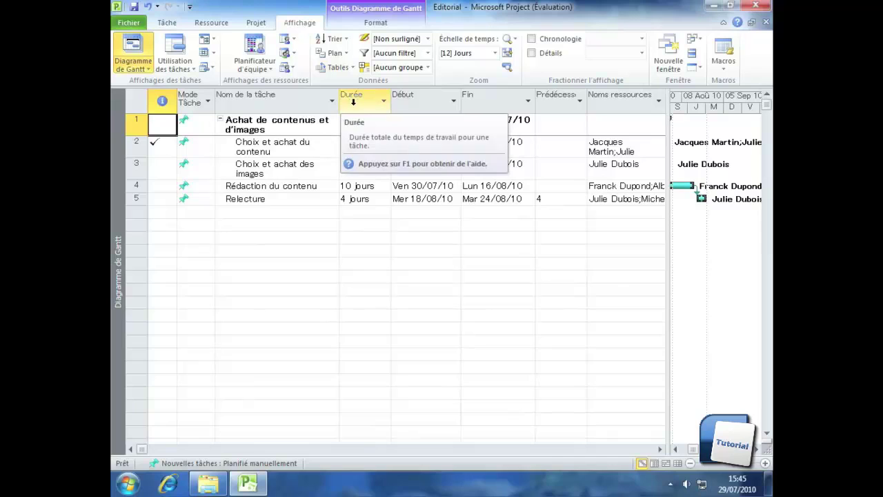
pyautogui.click(356, 98)
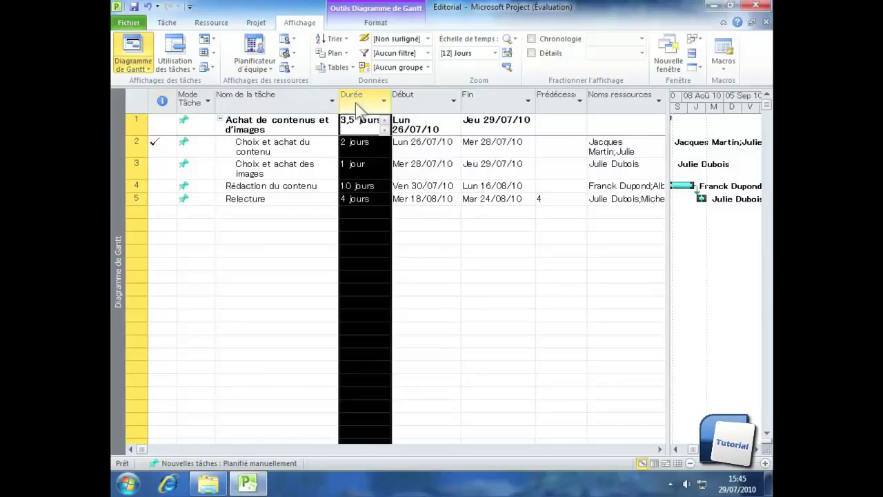
pyautogui.rightClick(356, 100)
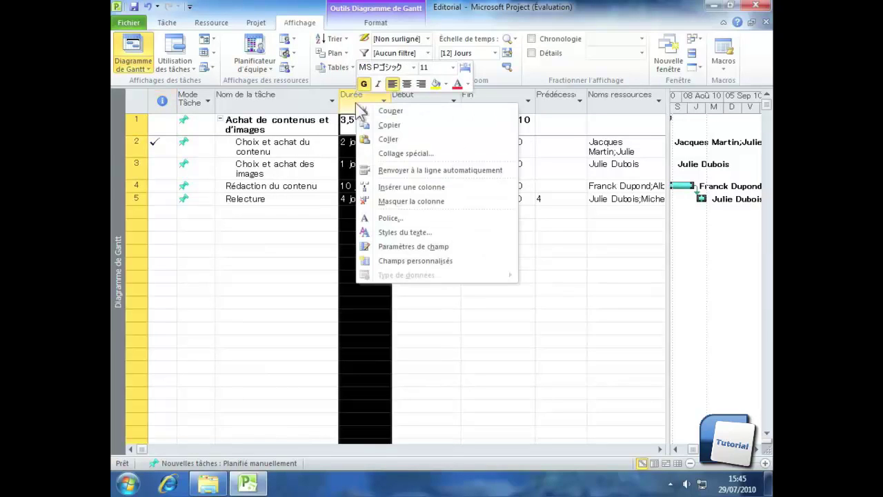
pyautogui.click(377, 187)
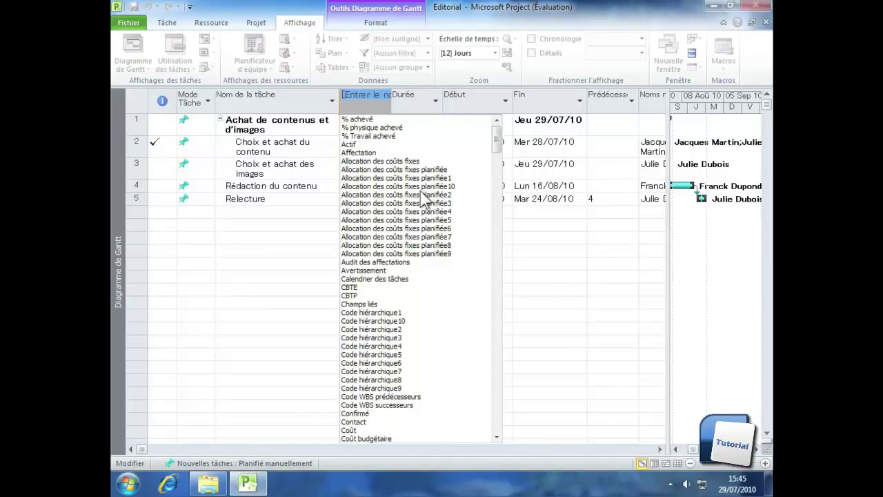
pyautogui.click(363, 120)
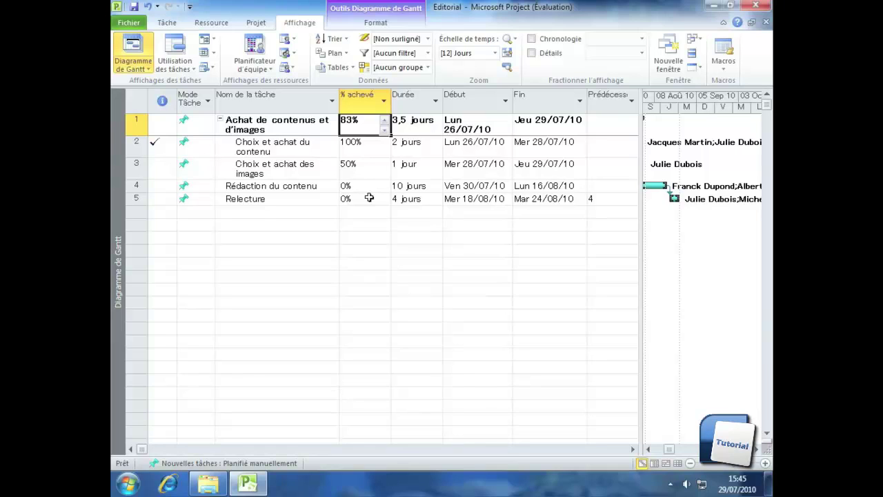
# Save the current fields as a new table named MaTable.
pyautogui.click(337, 67)
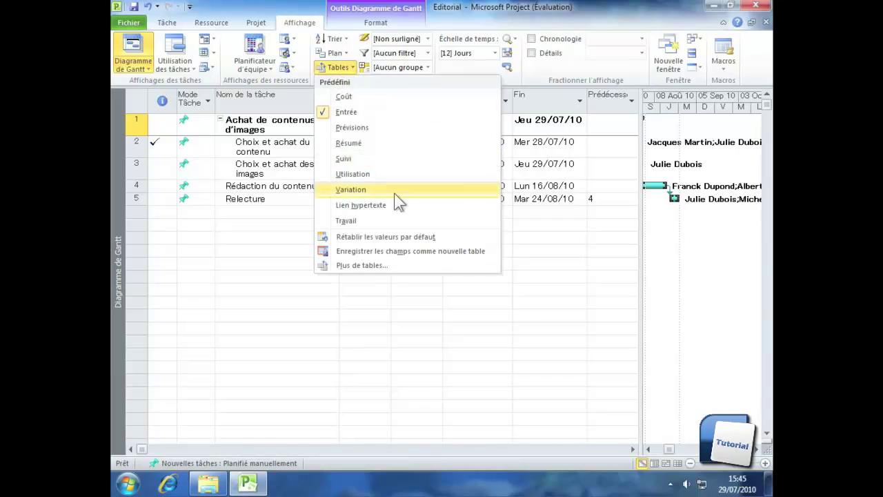
pyautogui.click(399, 251)
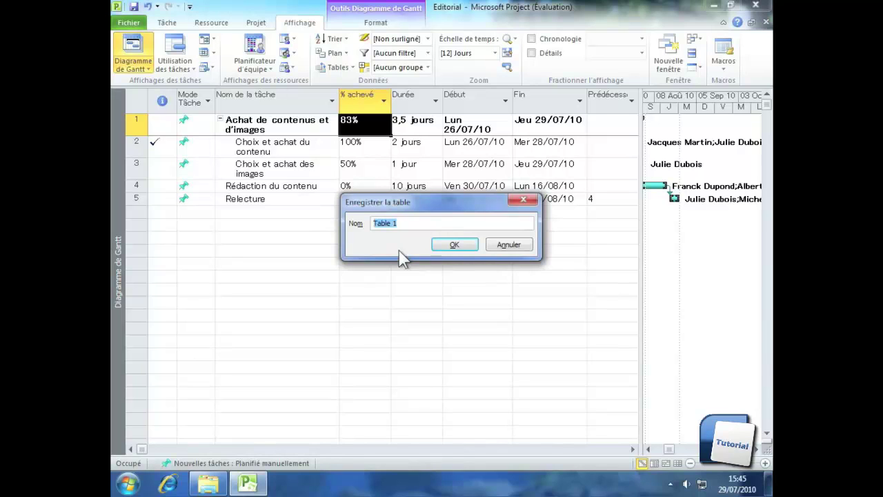
pyautogui.write('MaTable')
pyautogui.click(453, 244)
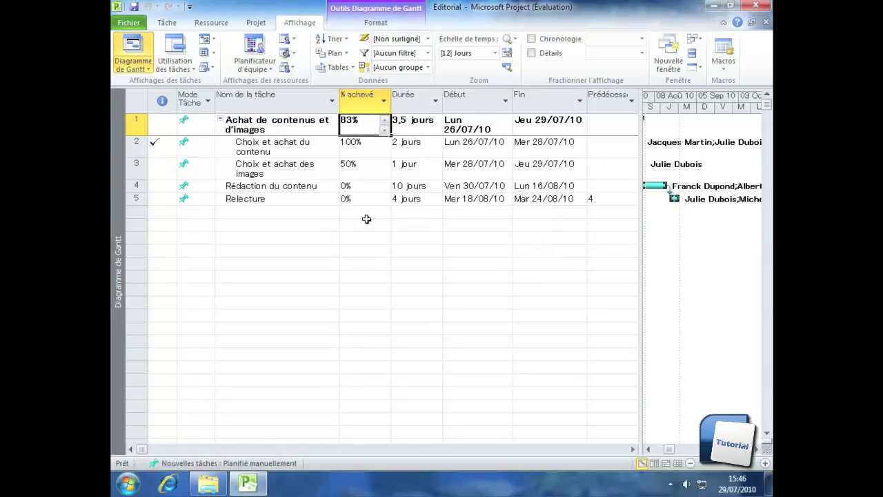
# View the Entrée and Résumé tables in turn and switch back to the custom MaTable table.
pyautogui.click(334, 69)
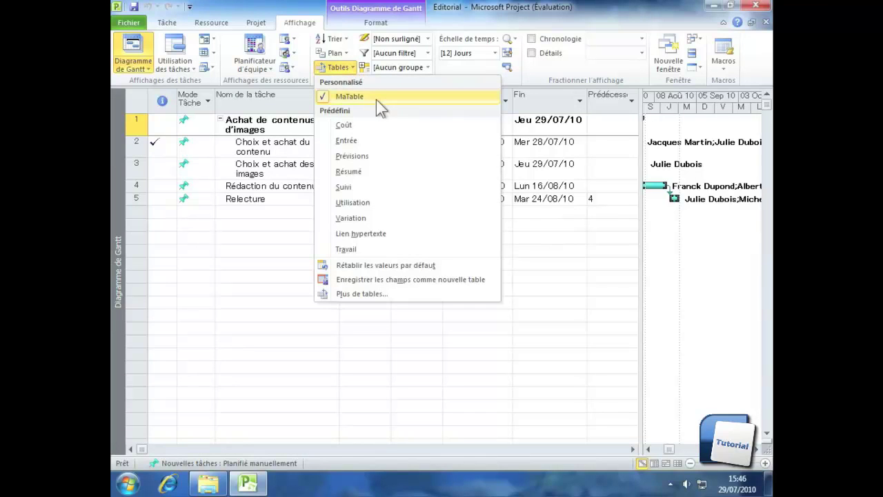
pyautogui.click(371, 140)
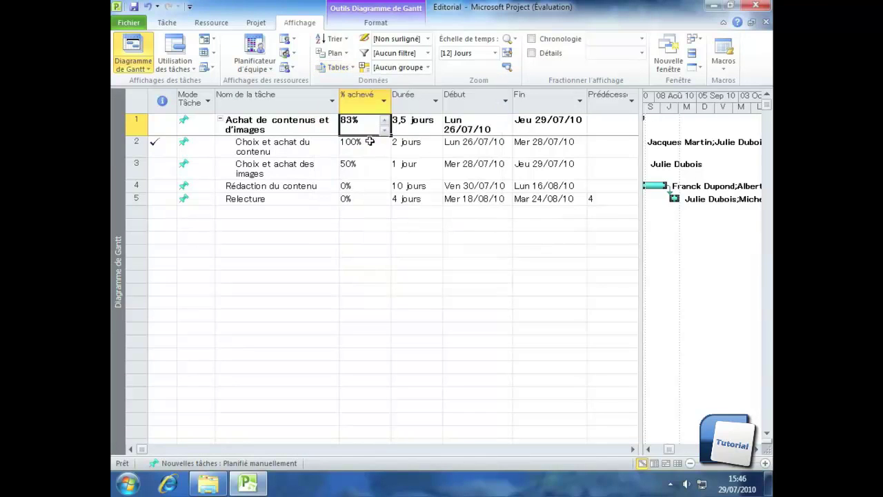
pyautogui.click(336, 69)
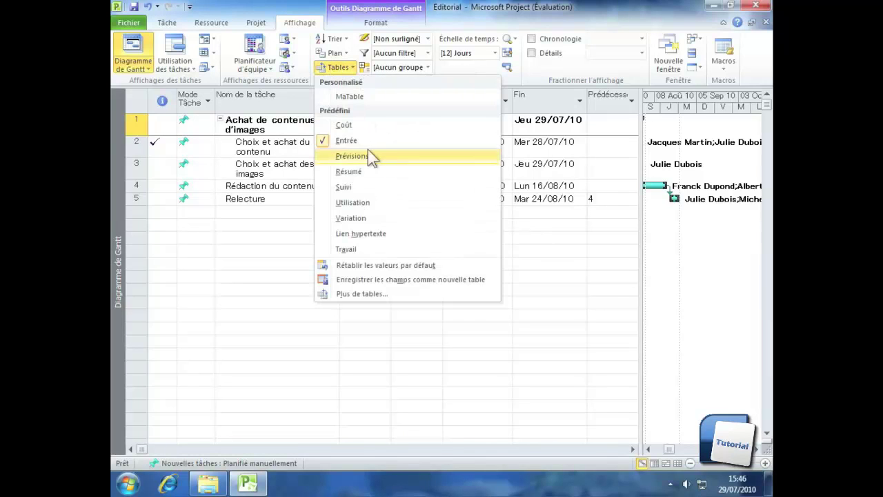
pyautogui.click(352, 171)
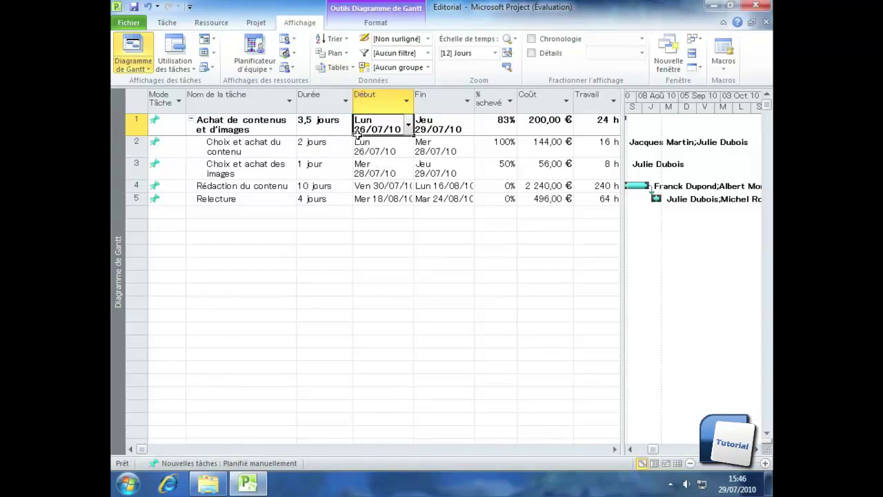
pyautogui.click(337, 67)
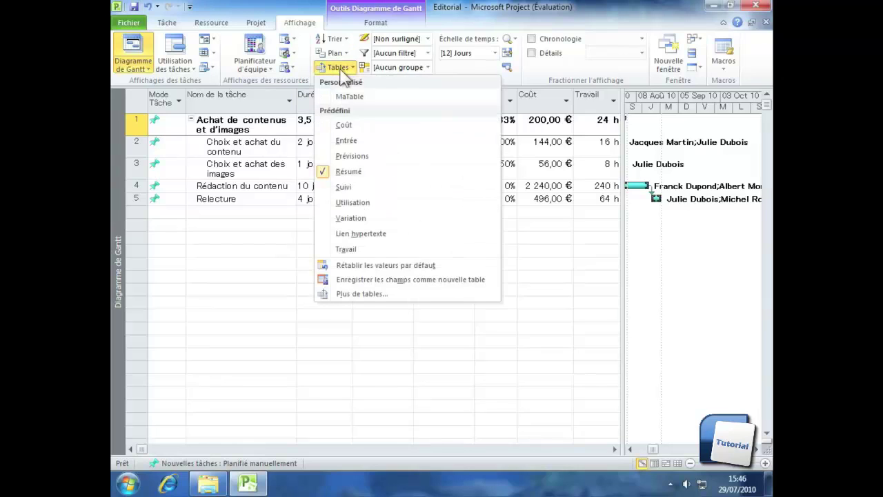
pyautogui.click(342, 95)
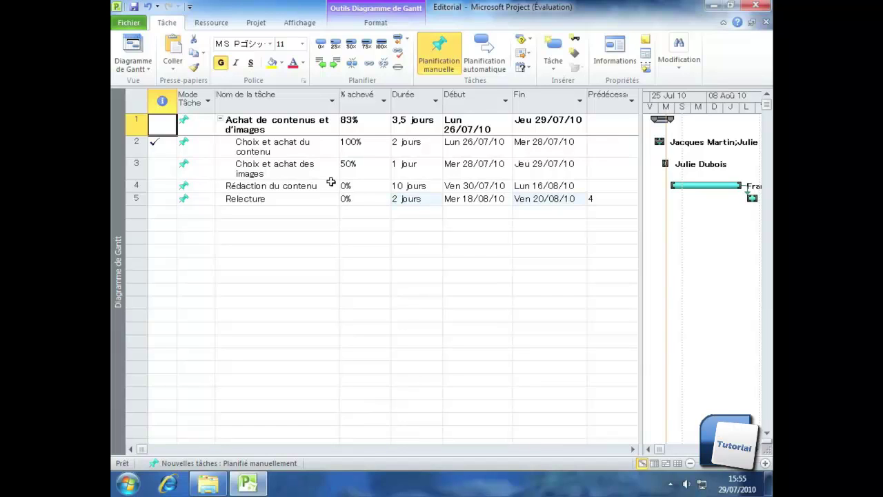
# Highlight the tasks of the third listed resource with the Utilisant la ressource filter, and reset highlighting to Non surligné.
pyautogui.click(299, 22)
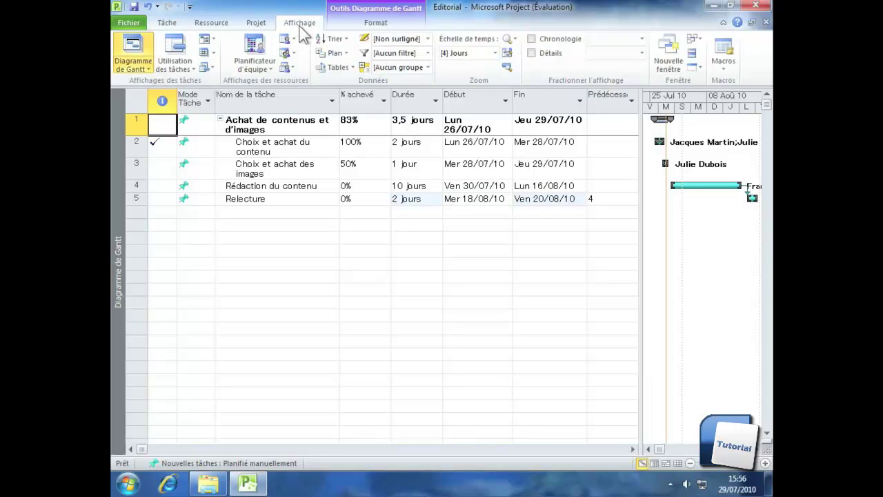
pyautogui.click(428, 40)
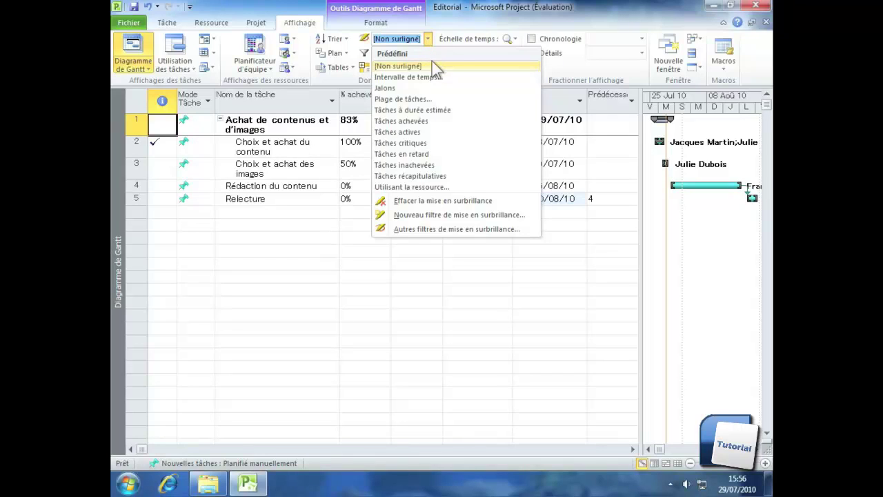
pyautogui.click(489, 187)
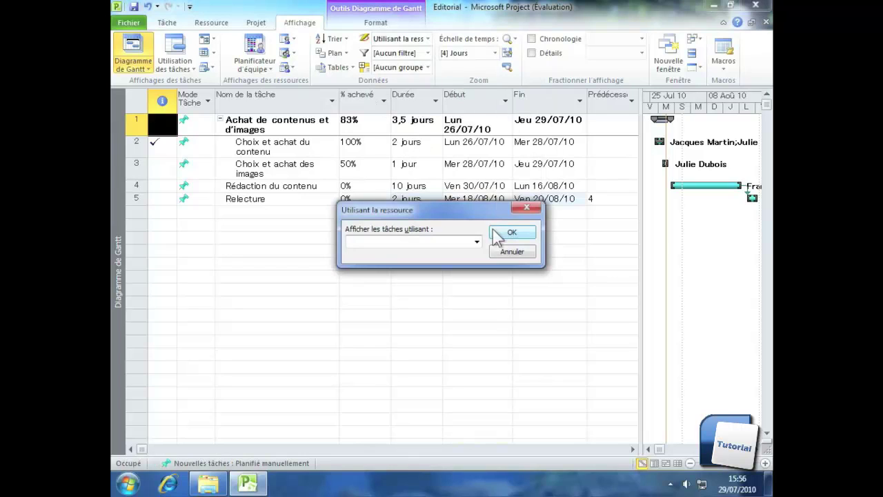
pyautogui.click(476, 241)
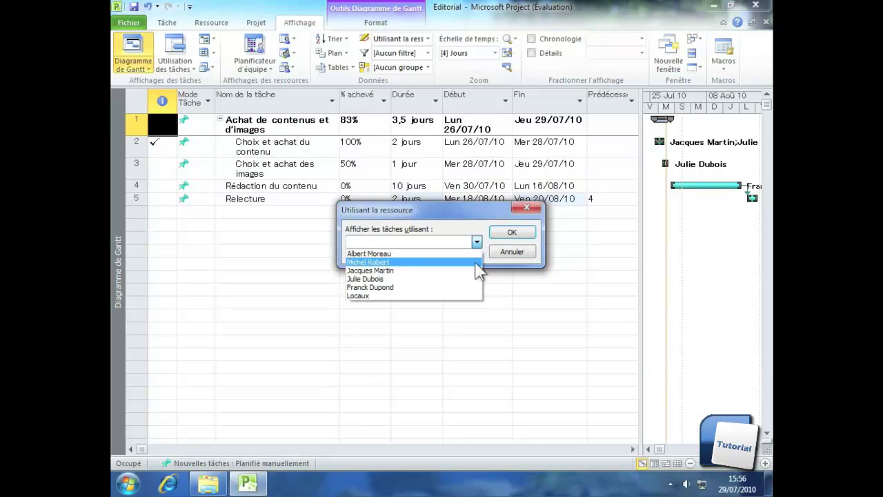
pyautogui.click(363, 271)
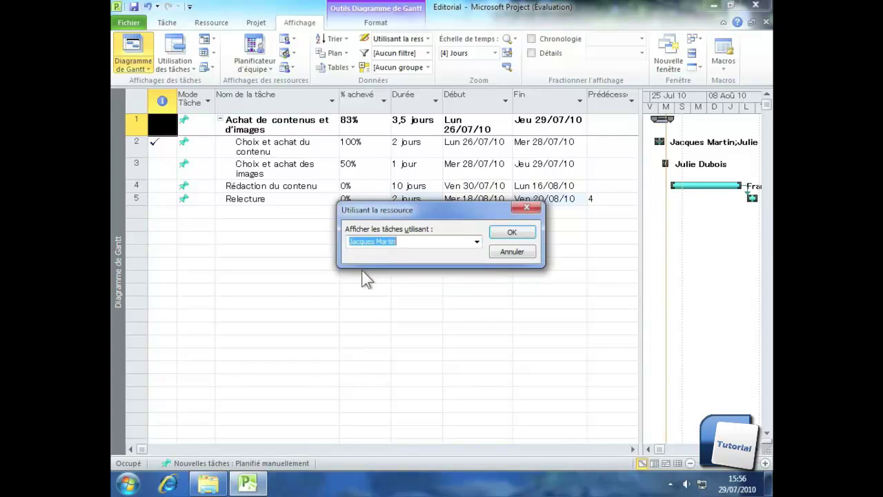
pyautogui.click(510, 232)
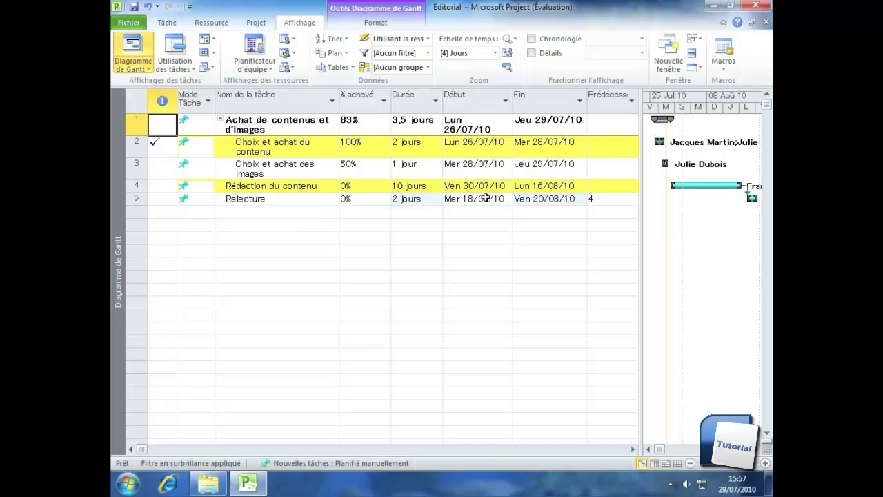
pyautogui.click(427, 39)
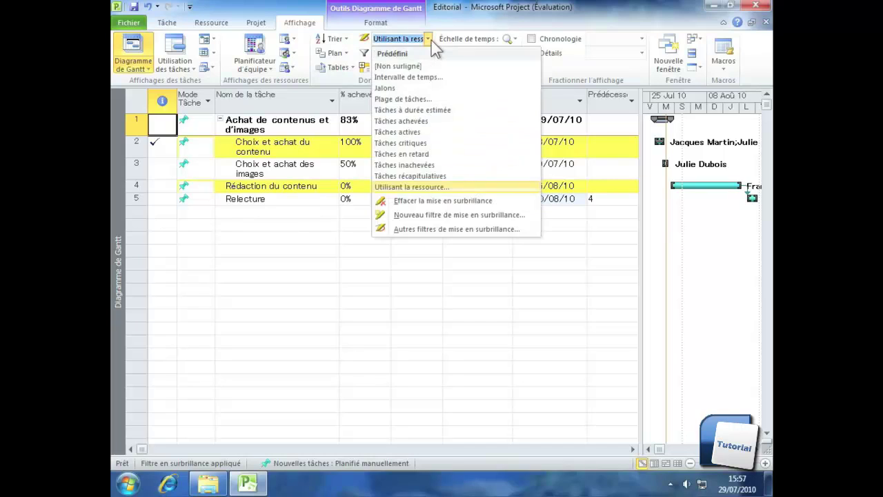
pyautogui.click(398, 67)
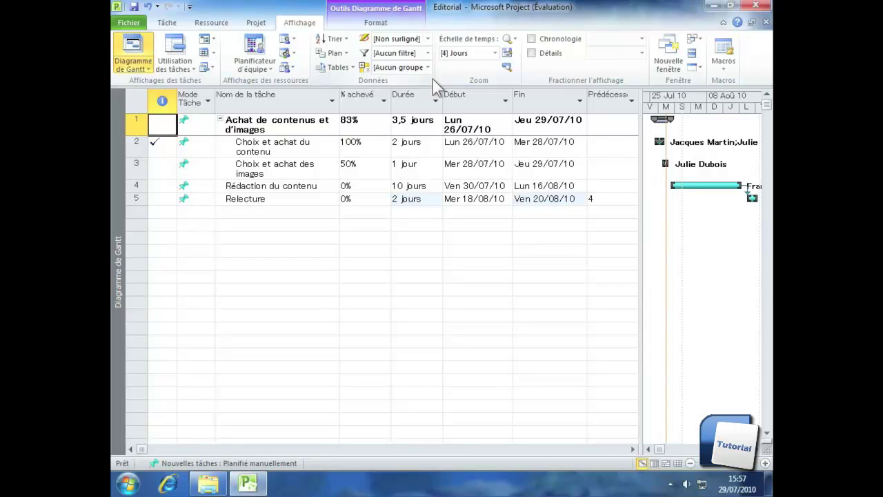
# Highlight the tasks with the Devrait commencer le filter using the date Ven 30/07/10, and reset highlighting to Non surligné.
pyautogui.click(427, 39)
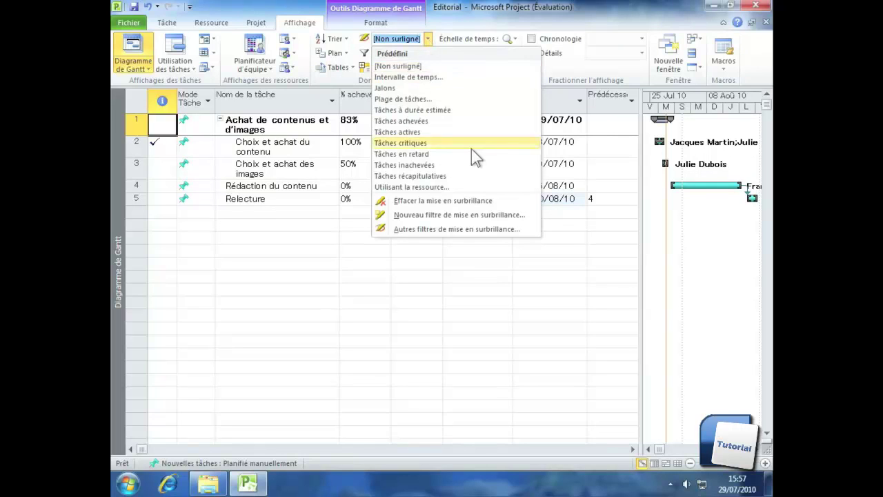
pyautogui.click(488, 230)
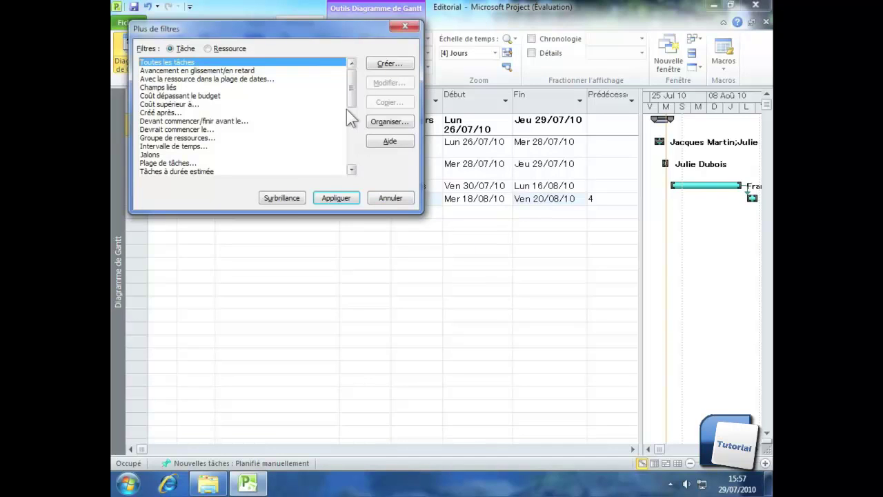
pyautogui.moveTo(349, 97)
pyautogui.mouseDown()
pyautogui.moveTo(349, 106)
pyautogui.moveTo(349, 99)
pyautogui.mouseUp()
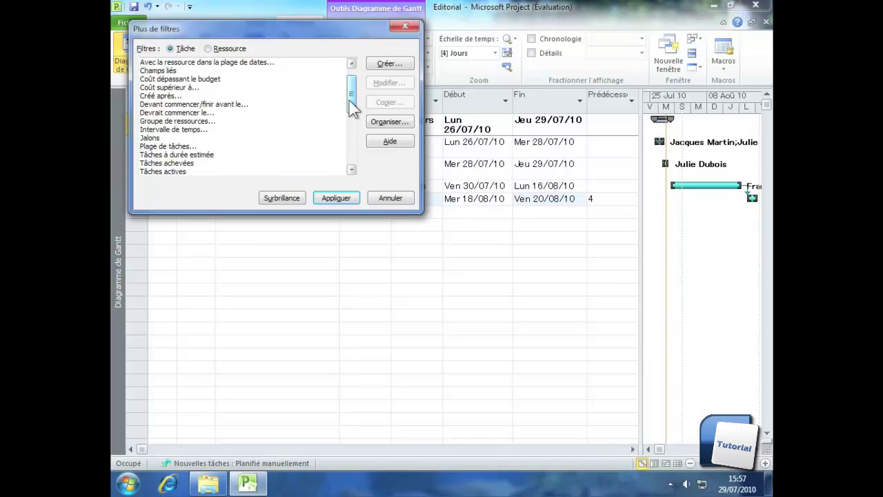
pyautogui.click(187, 112)
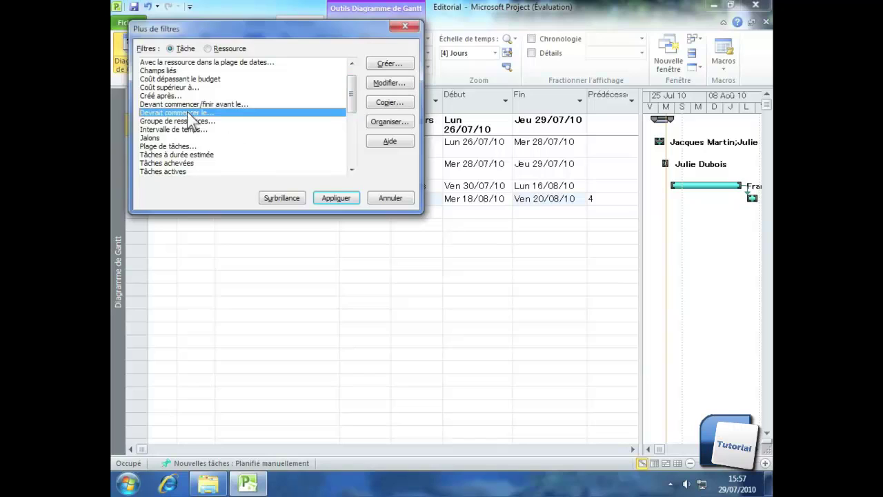
pyautogui.click(285, 201)
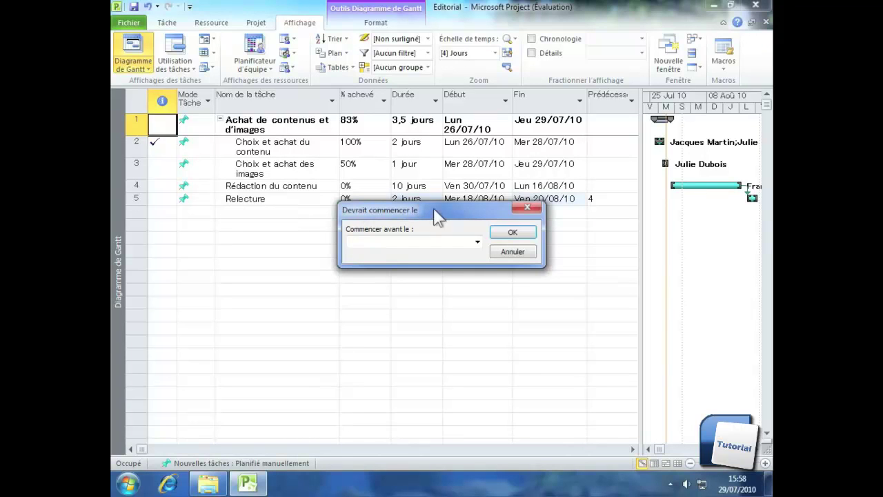
pyautogui.click(481, 244)
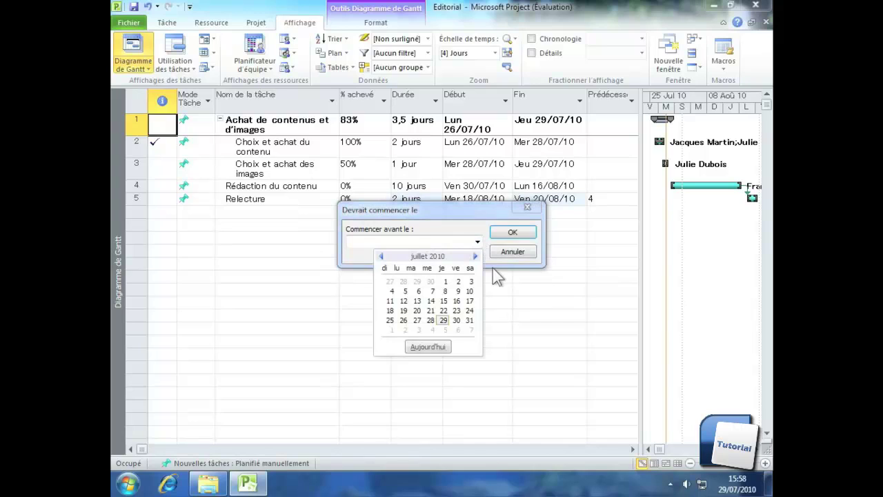
pyautogui.click(456, 321)
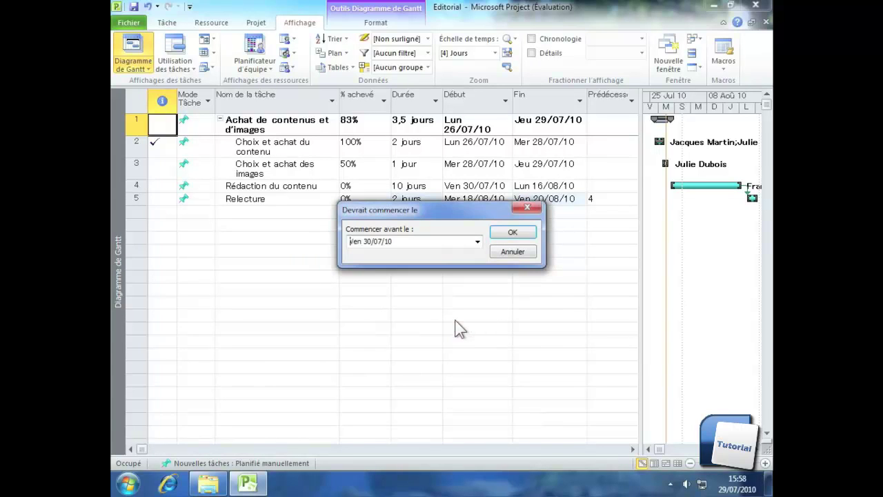
pyautogui.click(513, 232)
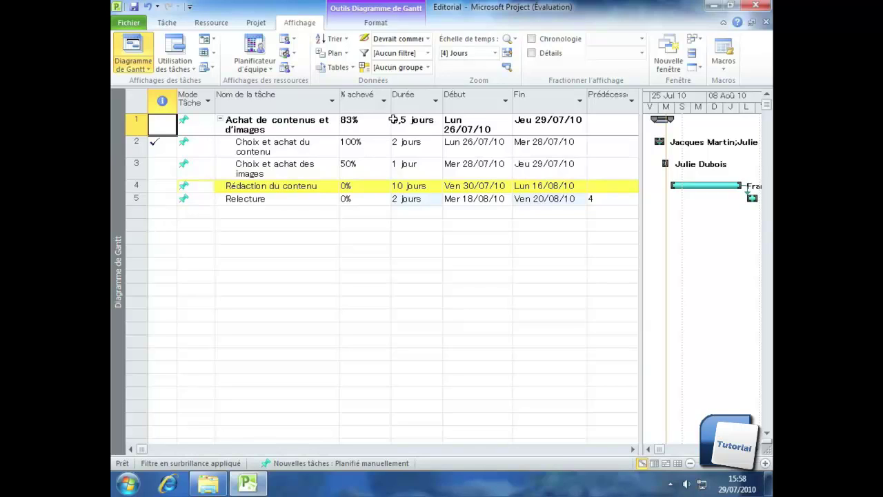
pyautogui.click(428, 39)
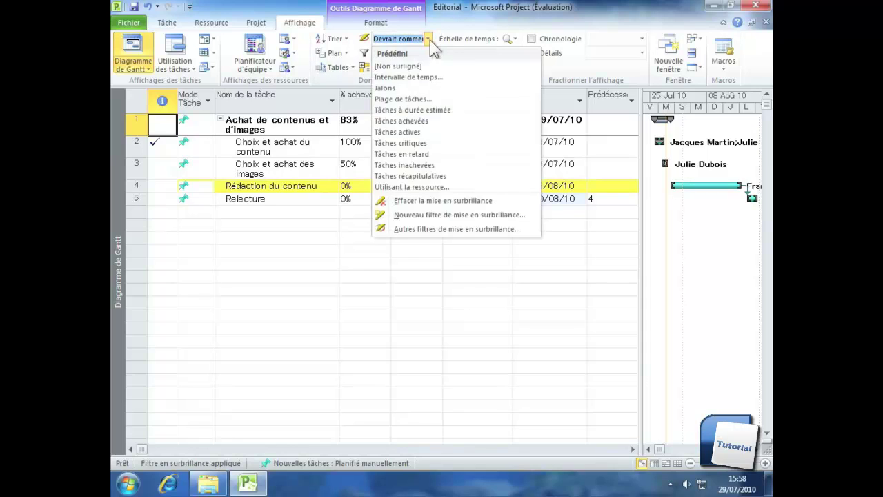
pyautogui.click(408, 68)
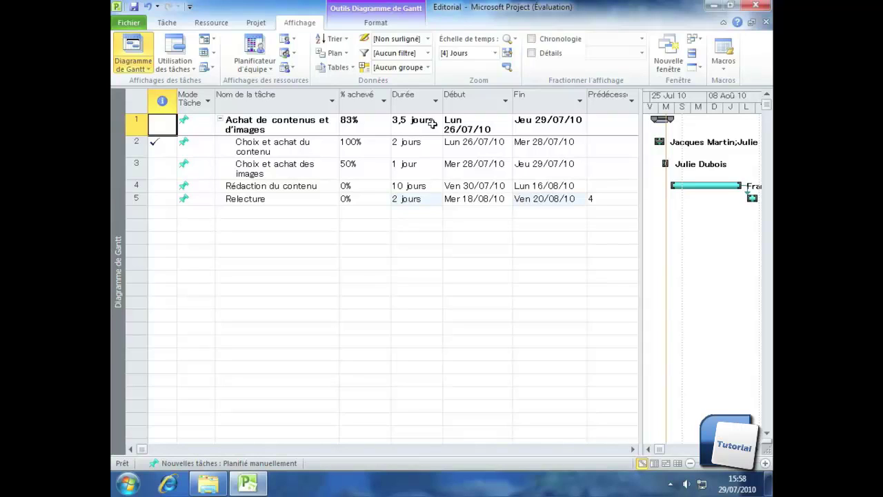
# Create a new highlight filter named Durée1 and choose Durée as the field of its first criterion.
pyautogui.click(428, 40)
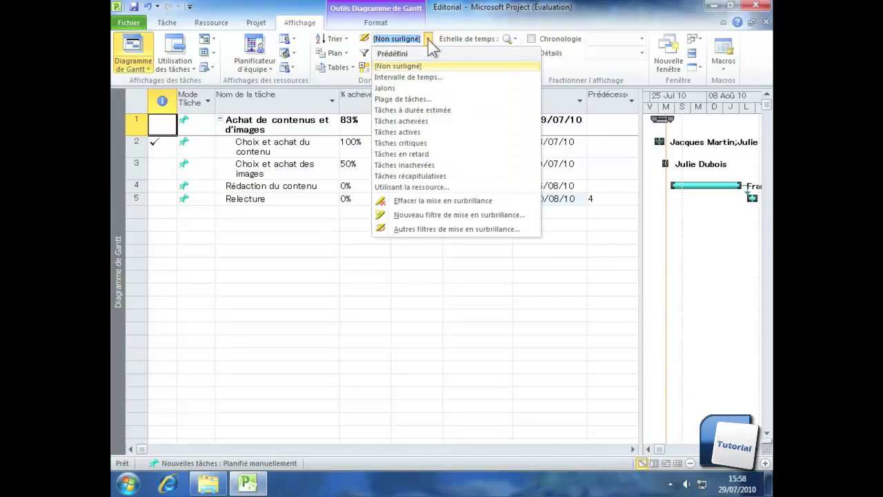
pyautogui.click(460, 214)
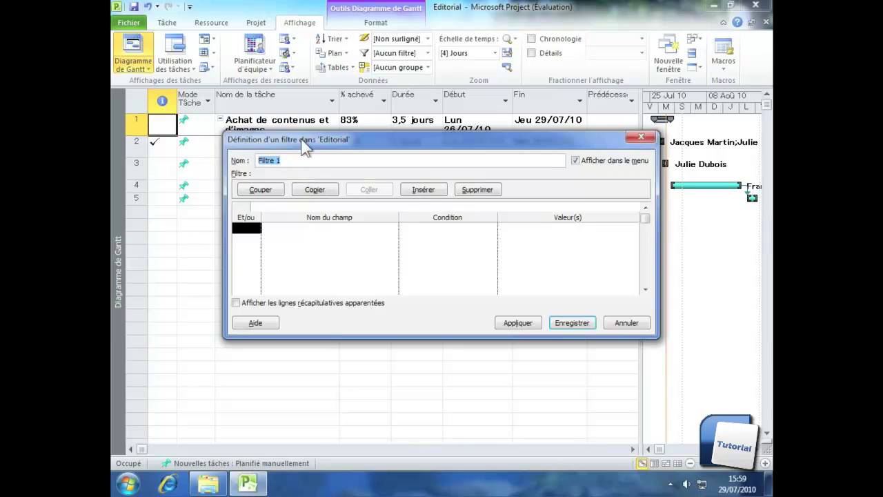
pyautogui.write('Durée1')
pyautogui.click(272, 232)
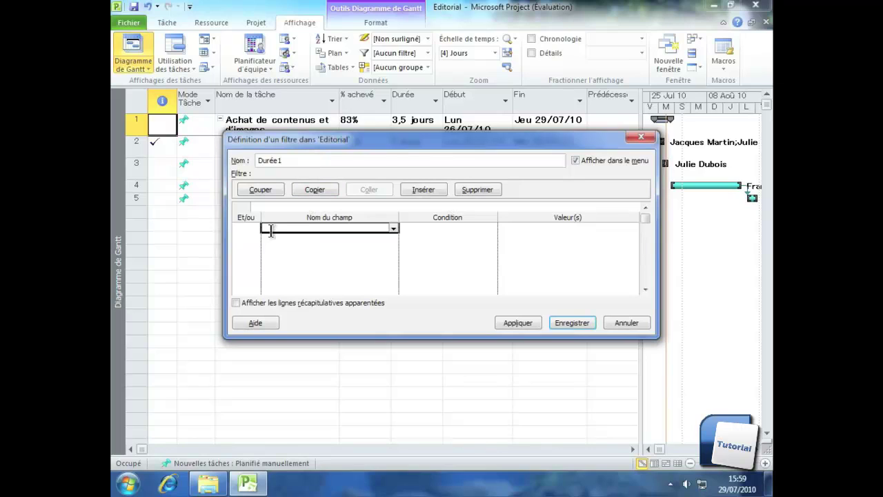
pyautogui.click(394, 229)
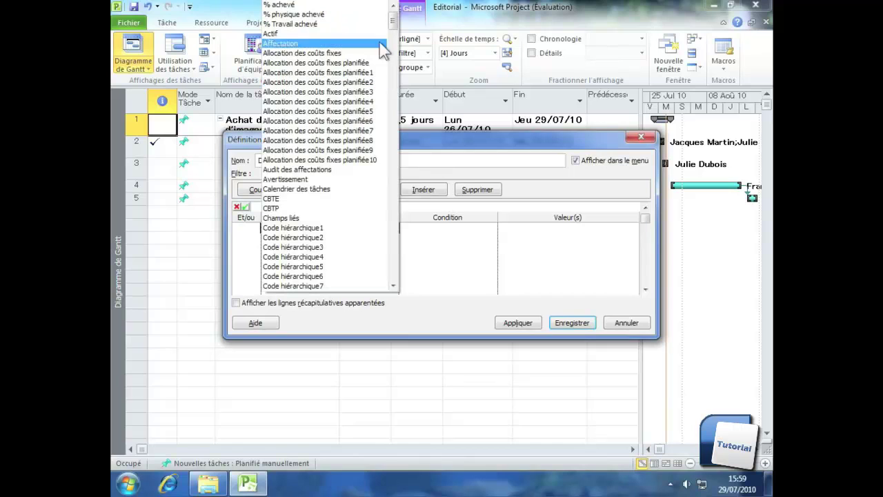
pyautogui.moveTo(393, 29); pyautogui.dragTo(388, 122)
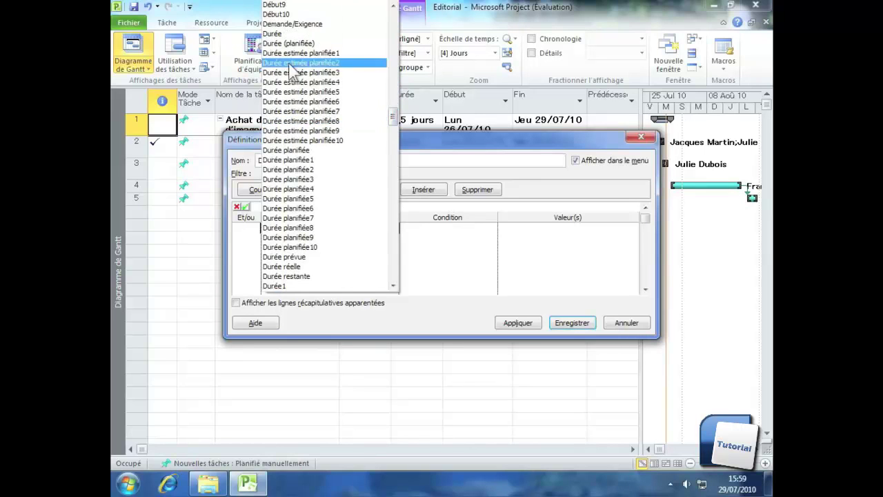
pyautogui.click(276, 33)
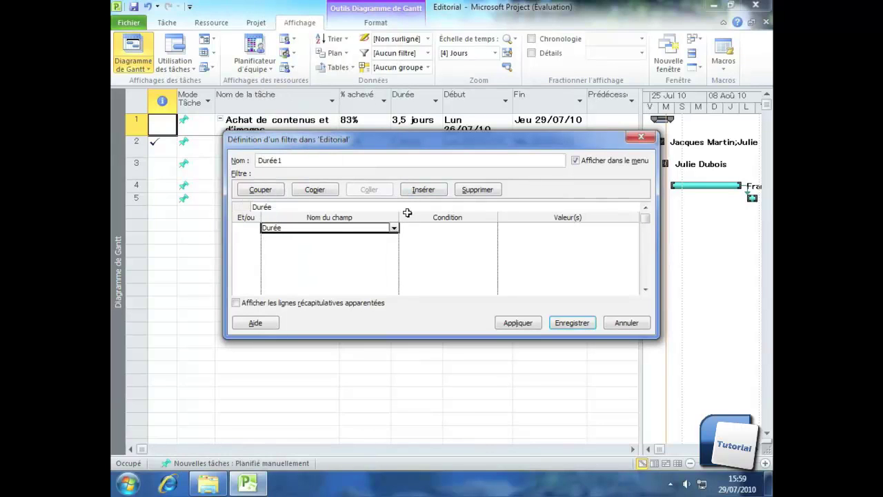
# Save the Durée1 filter with the condition Supérieur à and the value 2, and apply it as the task highlight.
pyautogui.click(453, 228)
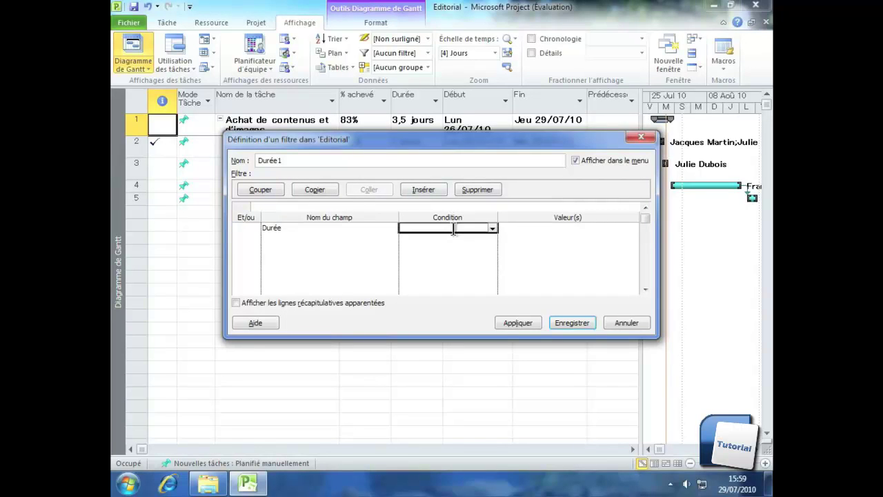
pyautogui.click(493, 228)
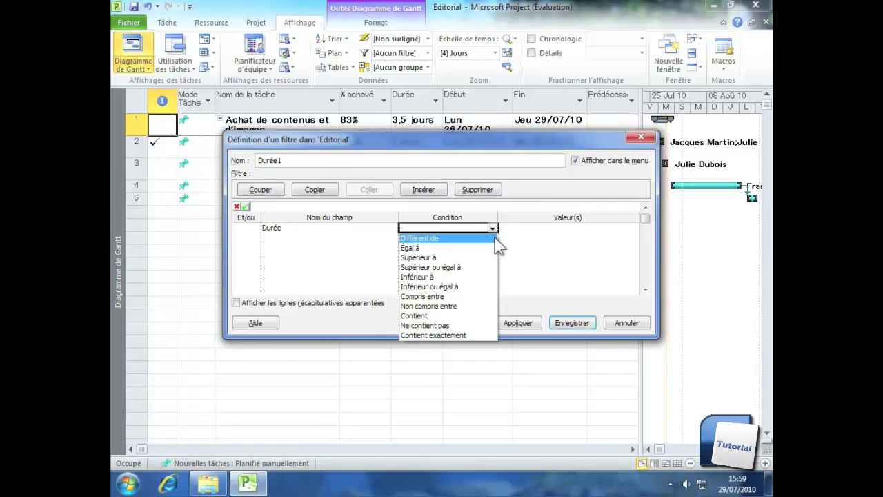
pyautogui.click(467, 258)
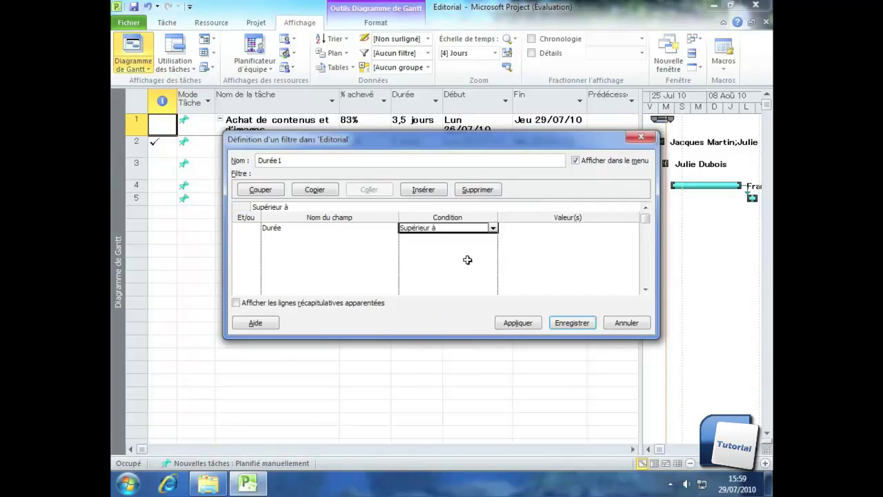
pyautogui.click(560, 228)
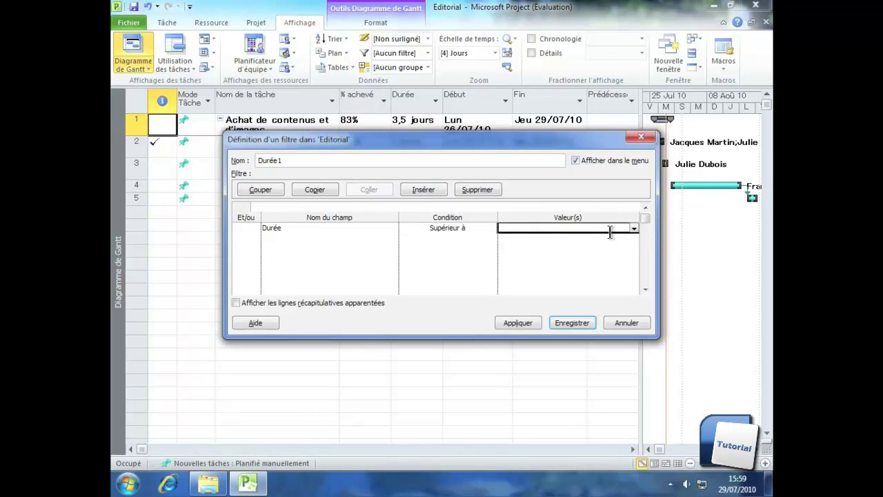
pyautogui.click(633, 228)
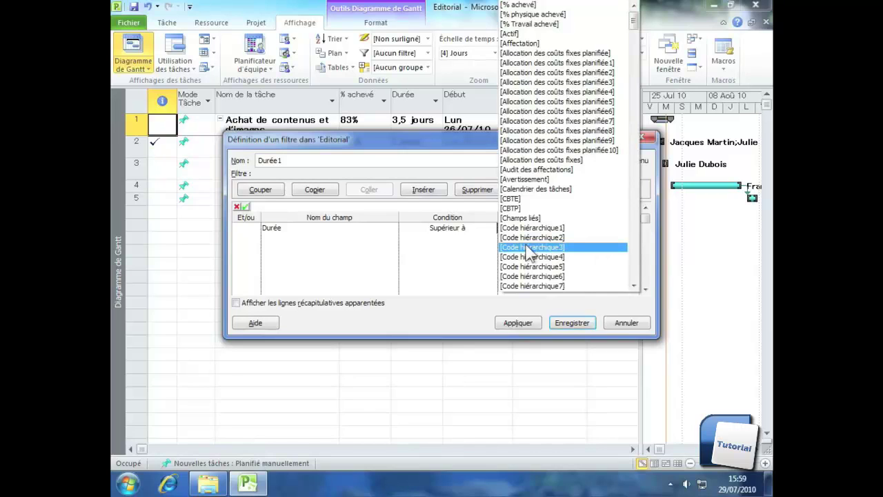
pyautogui.click(467, 256)
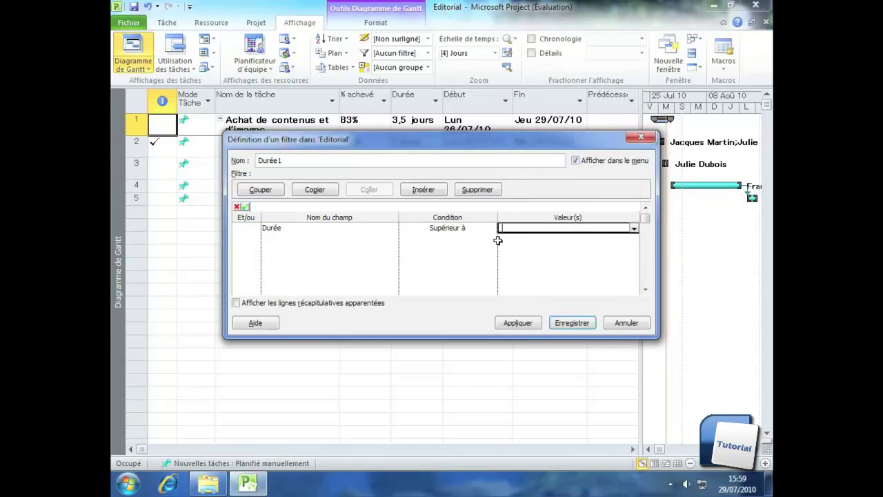
pyautogui.write('2')
pyautogui.click(573, 320)
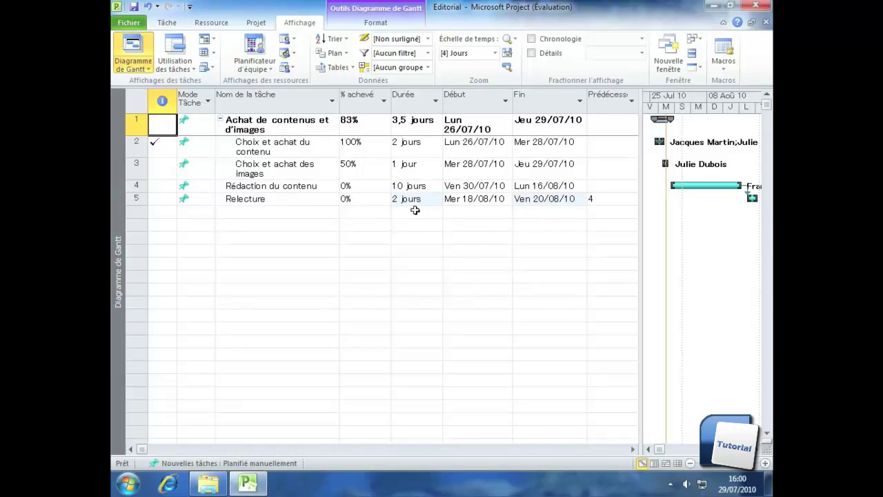
pyautogui.click(428, 40)
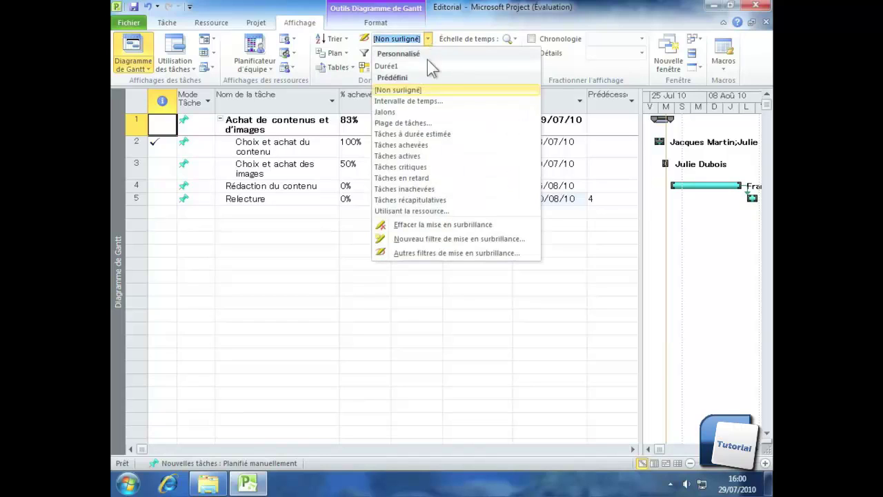
pyautogui.click(389, 67)
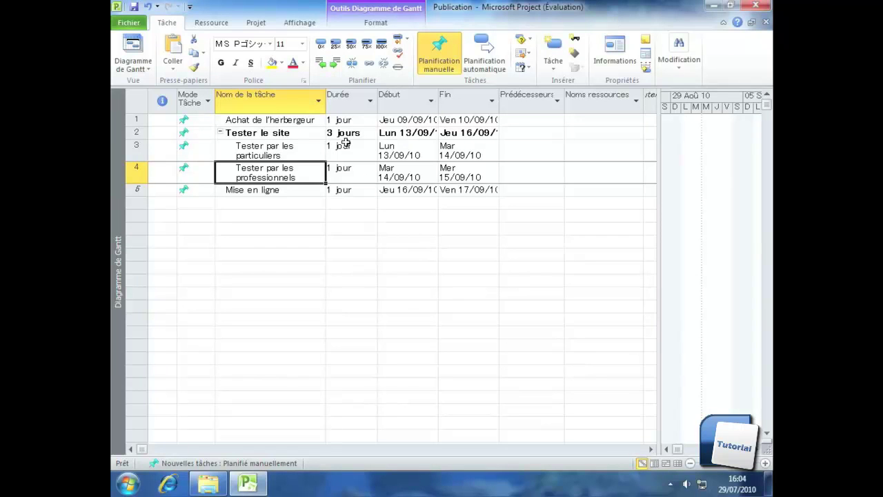
# Open a new window of the Publication project in the Calendrier view.
pyautogui.click(305, 27)
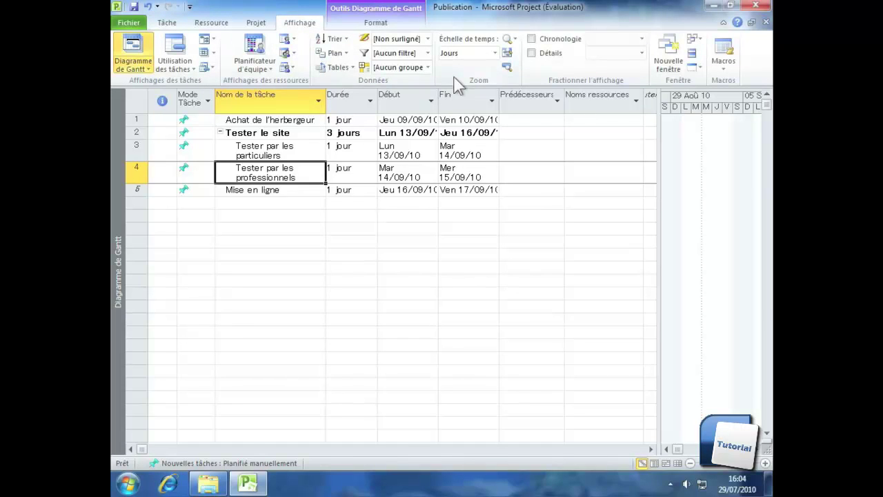
pyautogui.click(672, 62)
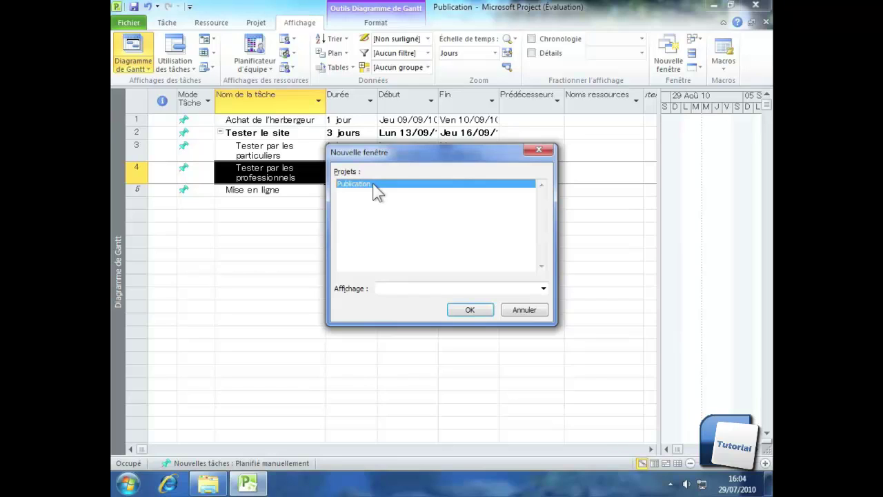
pyautogui.click(544, 289)
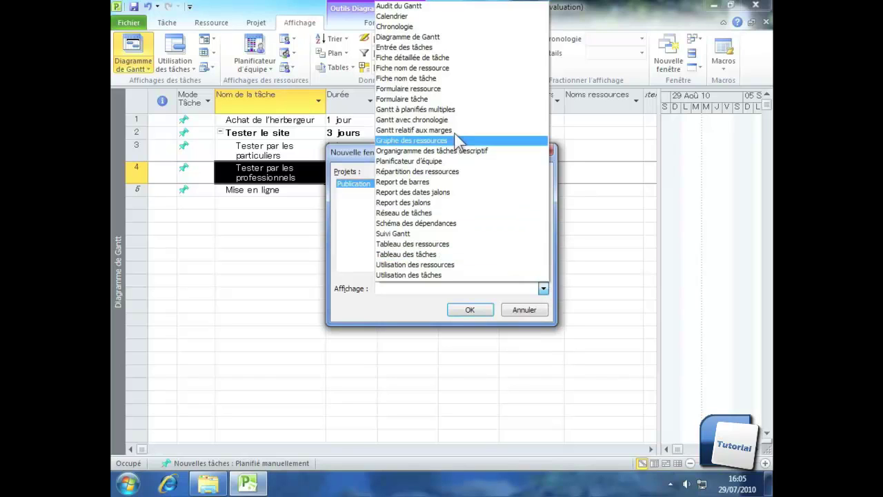
pyautogui.click(397, 17)
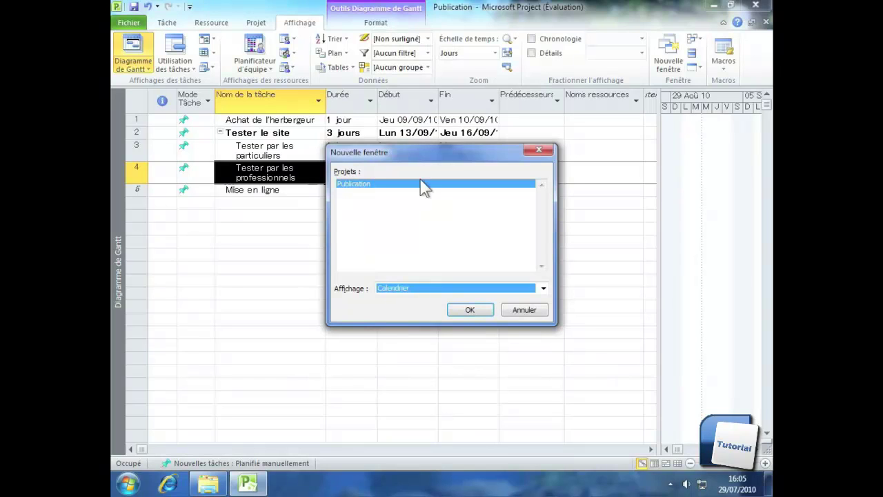
pyautogui.click(470, 310)
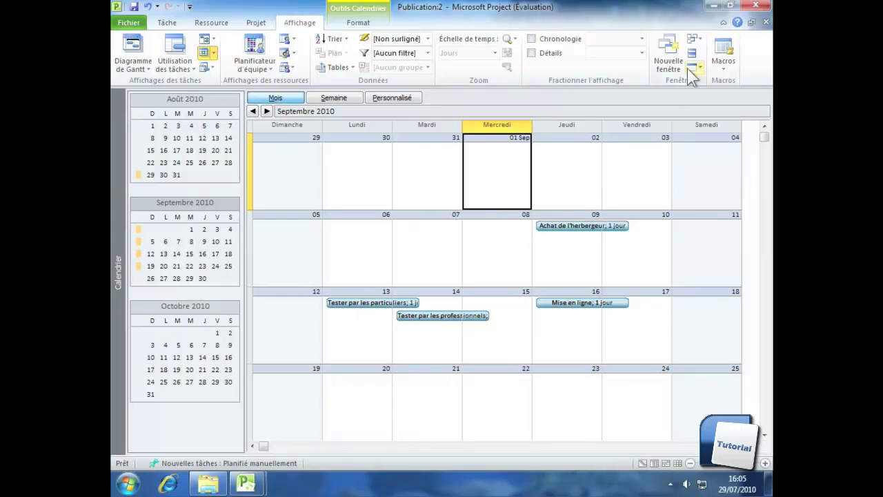
# Switch to the Publication:1 window, and arrange both project windows on screen before maximizing Publication:1 again.
pyautogui.click(694, 40)
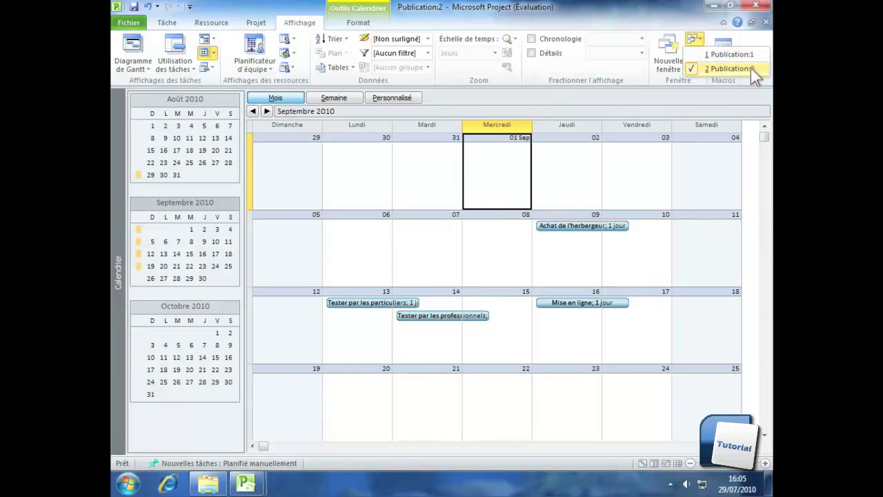
pyautogui.click(732, 54)
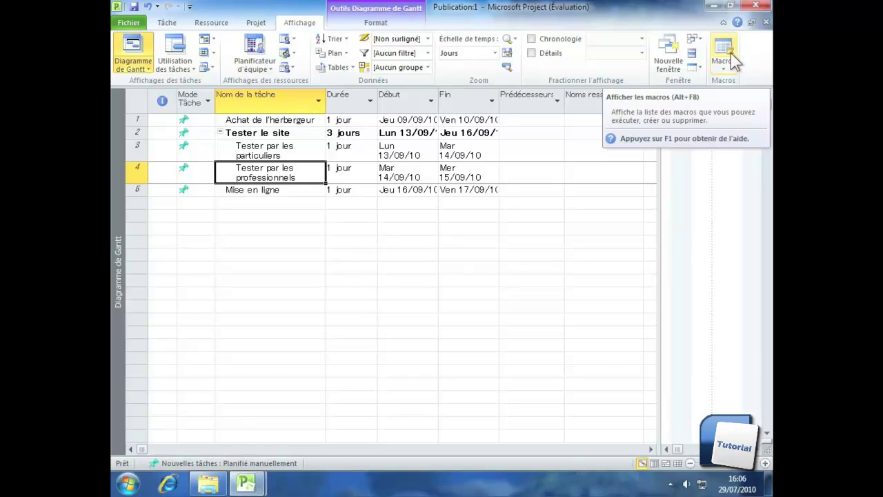
pyautogui.click(693, 55)
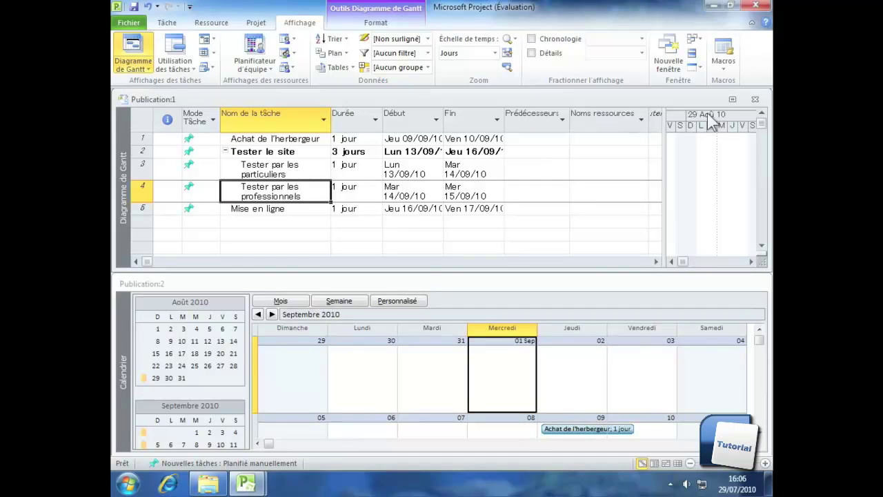
pyautogui.click(732, 99)
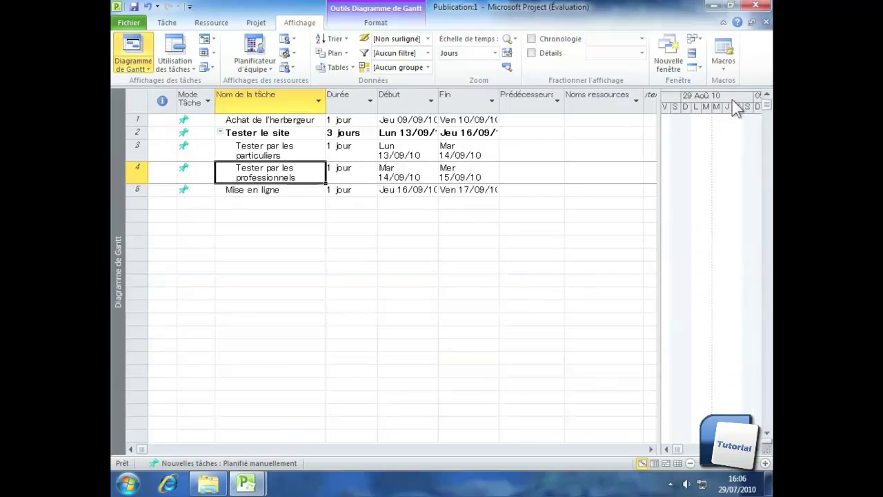